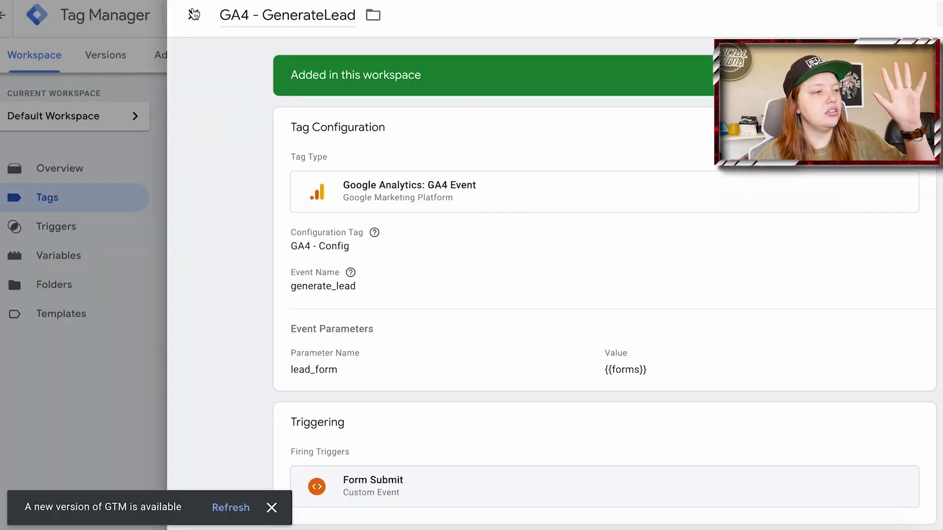
Open the GA4 - GenerateLead tag's configuration (generate_lead, lead_form = {{forms}}) for editing
{"action": "scroll", "coordinate": [462, 378], "scroll_direction": "down", "scroll_amount": 1}
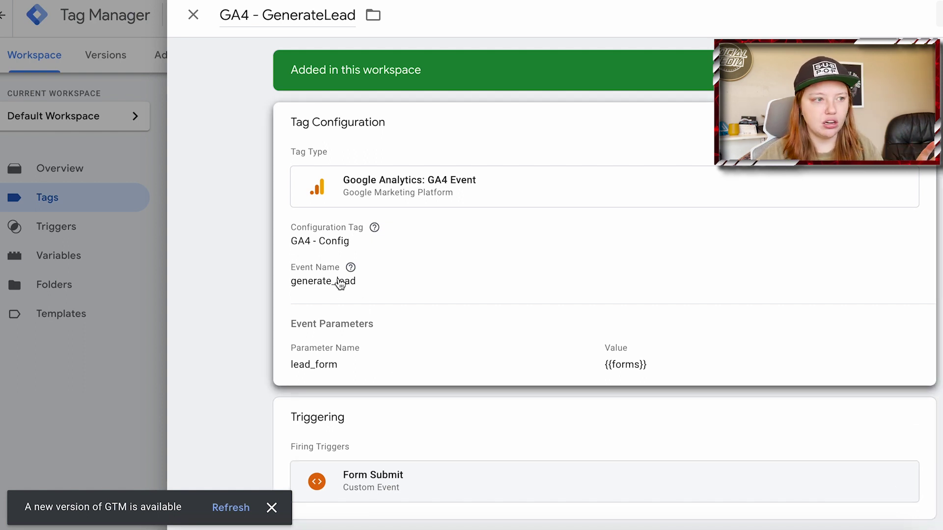
{"action": "left_click", "coordinate": [398, 334]}
{"action": "scroll", "coordinate": [452, 351], "scroll_direction": "down", "scroll_amount": 3}
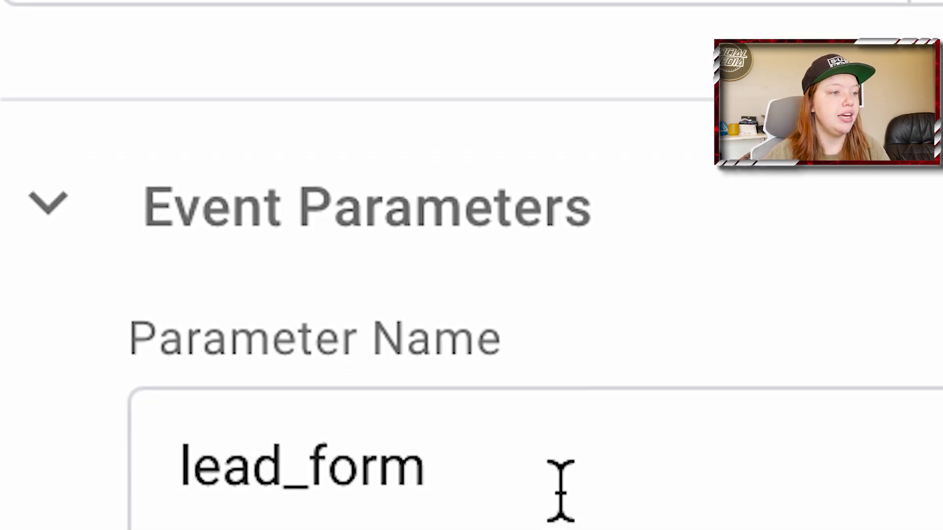
{"action": "double_click", "coordinate": [315, 303]}
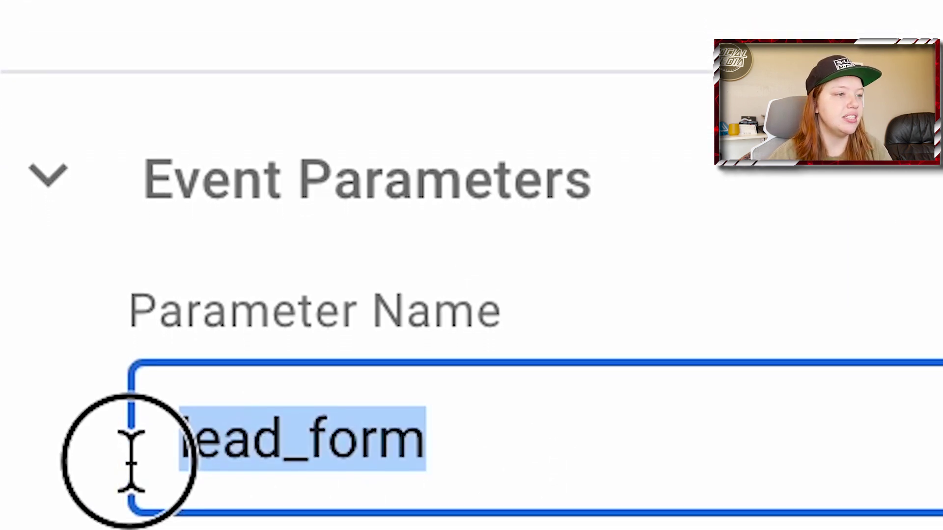
{"action": "left_click", "coordinate": [501, 439]}
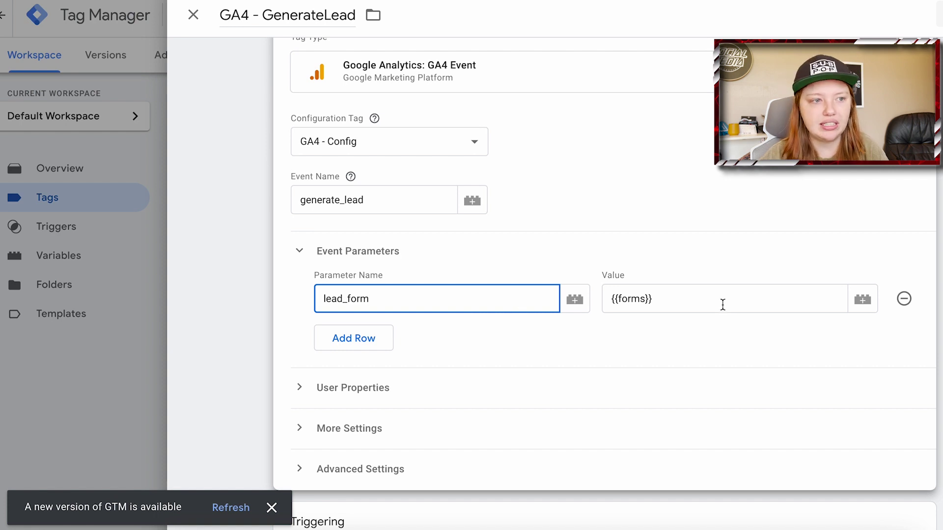
{"action": "left_click", "coordinate": [640, 295]}
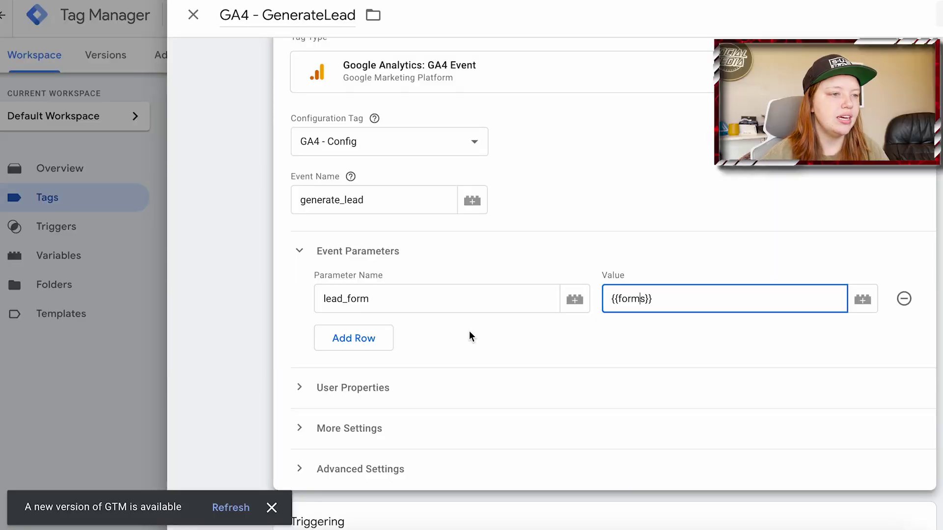
Add a click_text parameter set to {{Click Text}}, save the tag, and connect preview
{"action": "left_click", "coordinate": [355, 340]}
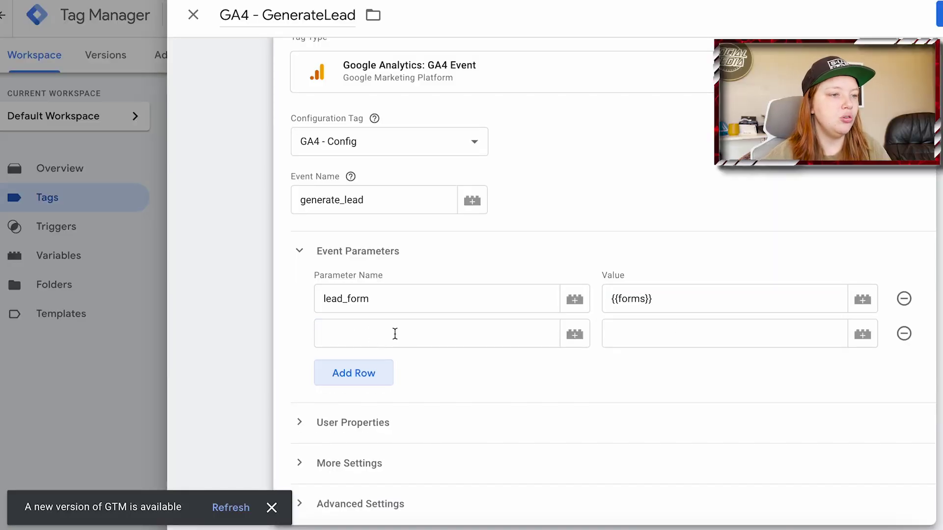
{"action": "left_click", "coordinate": [859, 334]}
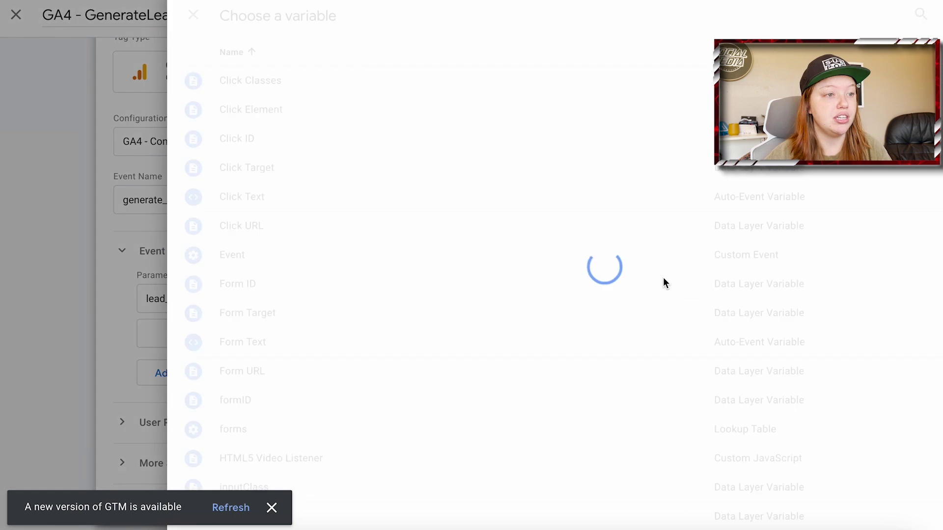
{"action": "scroll", "coordinate": [557, 228], "scroll_direction": "down", "scroll_amount": 1}
{"action": "left_click", "coordinate": [347, 141]}
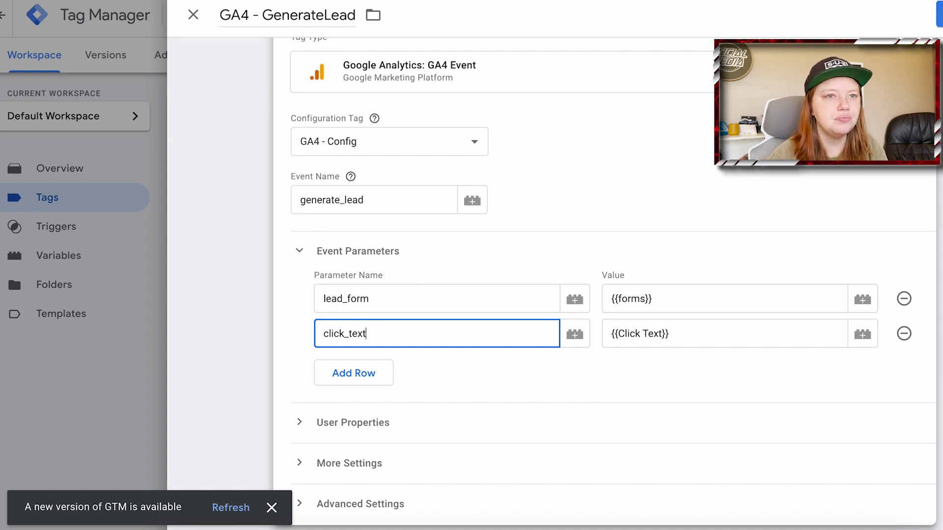
{"action": "left_click", "coordinate": [939, 14]}
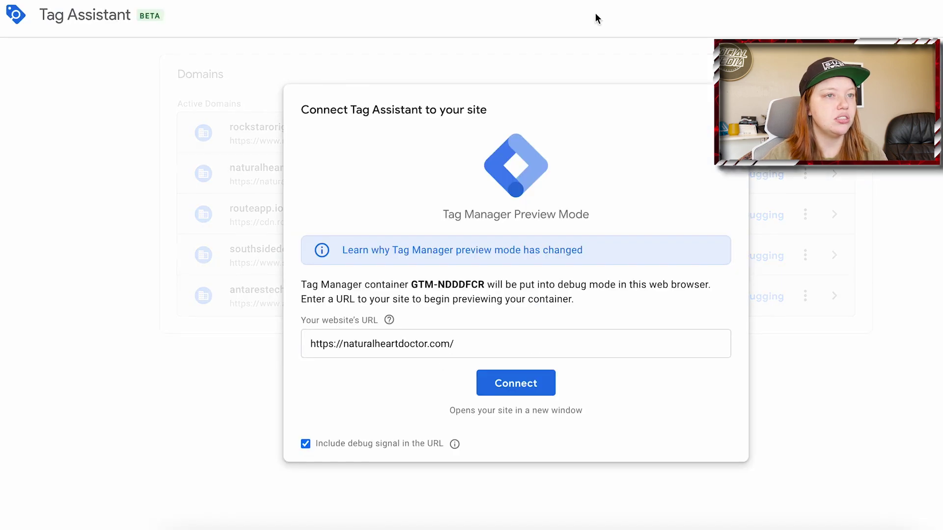
{"action": "left_click", "coordinate": [515, 381]}
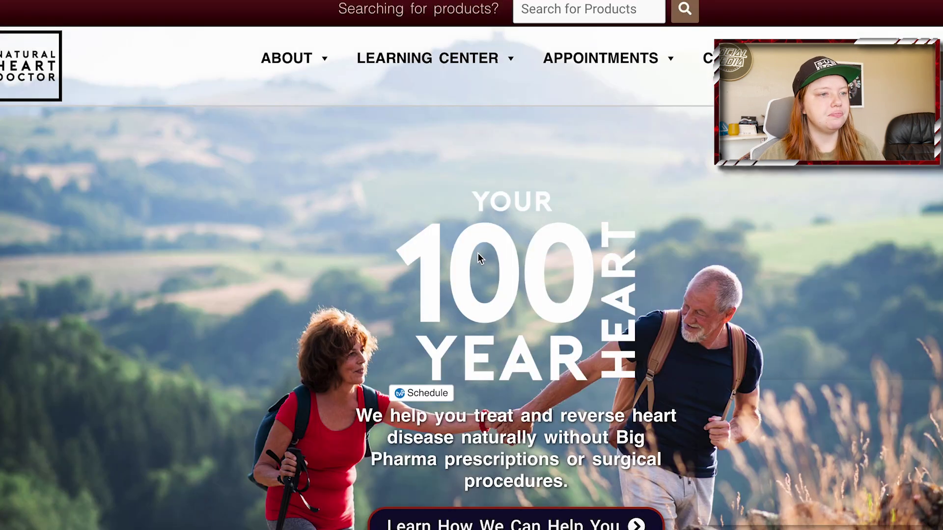
Submit the free 100 Year Heart Diet guide form with test name and e-mail details
{"action": "scroll", "coordinate": [479, 252], "scroll_direction": "down", "scroll_amount": 3}
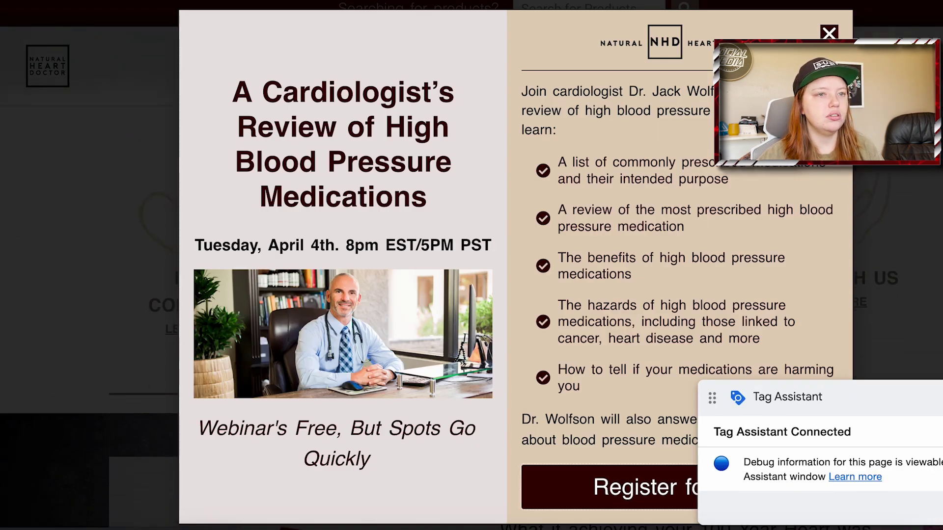
{"action": "left_click", "coordinate": [829, 33]}
{"action": "scroll", "coordinate": [820, 168], "scroll_direction": "down", "scroll_amount": 5}
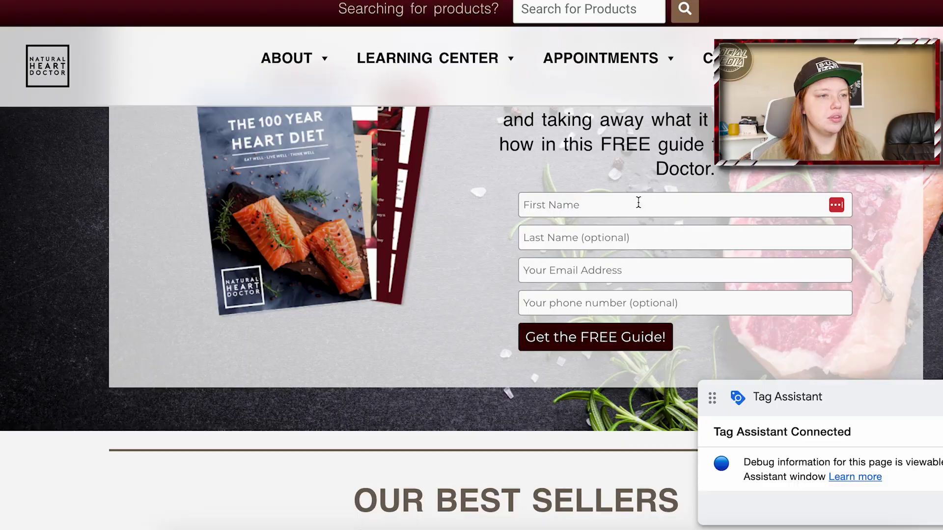
{"action": "left_click", "coordinate": [638, 202]}
{"action": "type", "text": "test"}
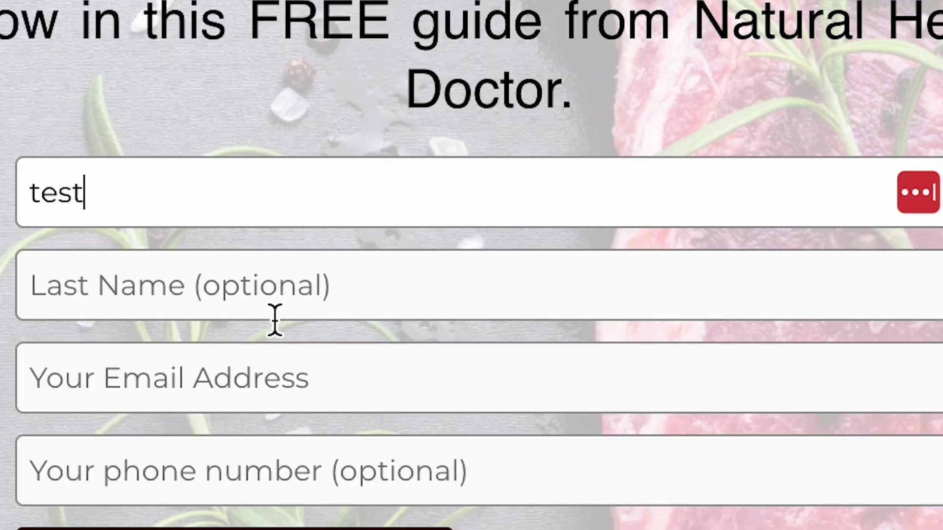
{"action": "left_click", "coordinate": [275, 317]}
{"action": "type", "text": "test"}
{"action": "left_click", "coordinate": [298, 381]}
{"action": "type", "text": "tes"}
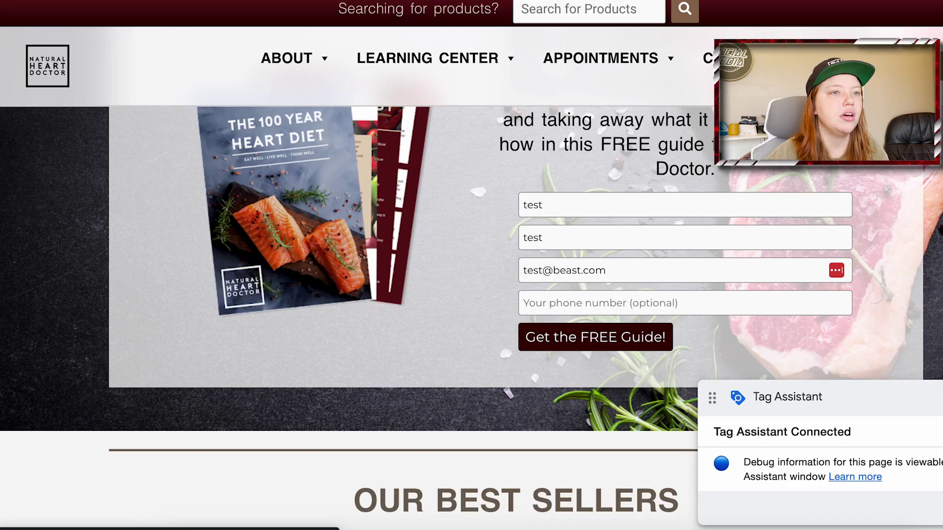
{"action": "key", "text": "Return"}
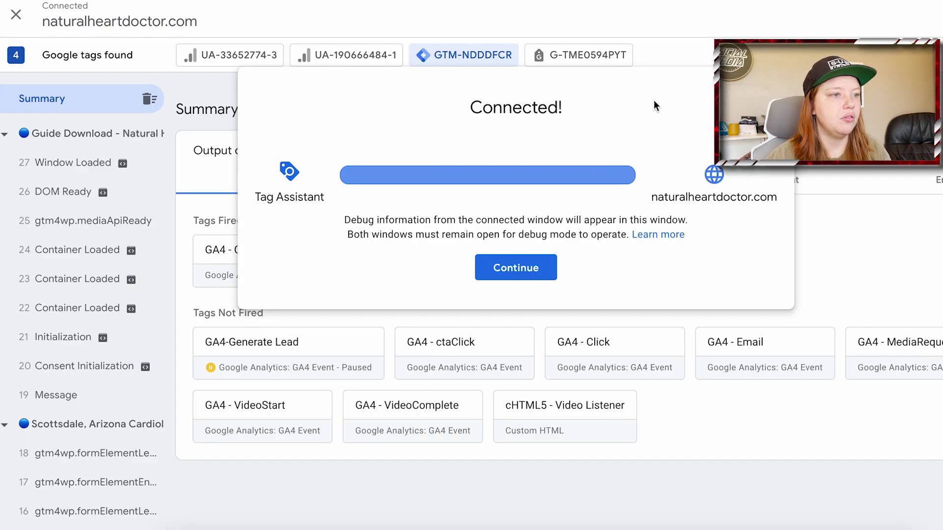
Confirm GA4 - GenerateLead fired with lead_form guide_subscribe, then go to Google Analytics
{"action": "left_click", "coordinate": [529, 264]}
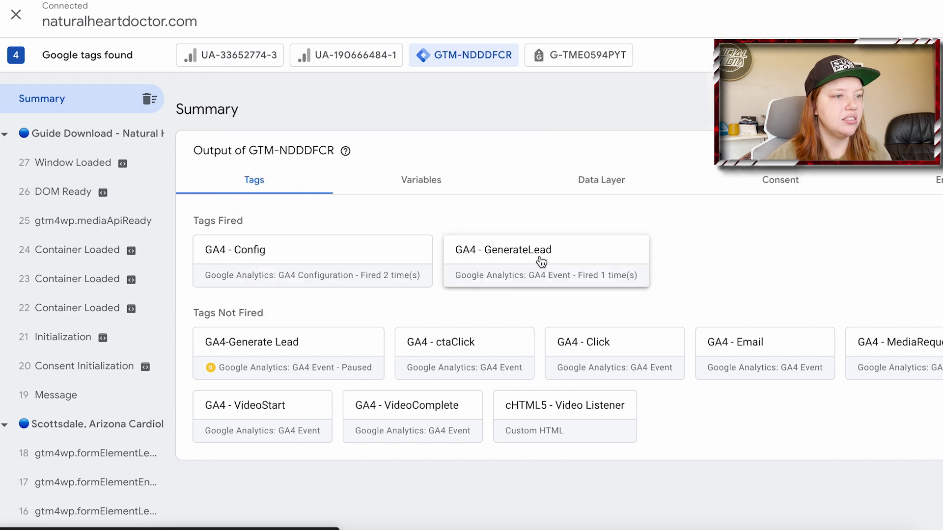
{"action": "left_click", "coordinate": [496, 273]}
{"action": "left_click", "coordinate": [416, 362]}
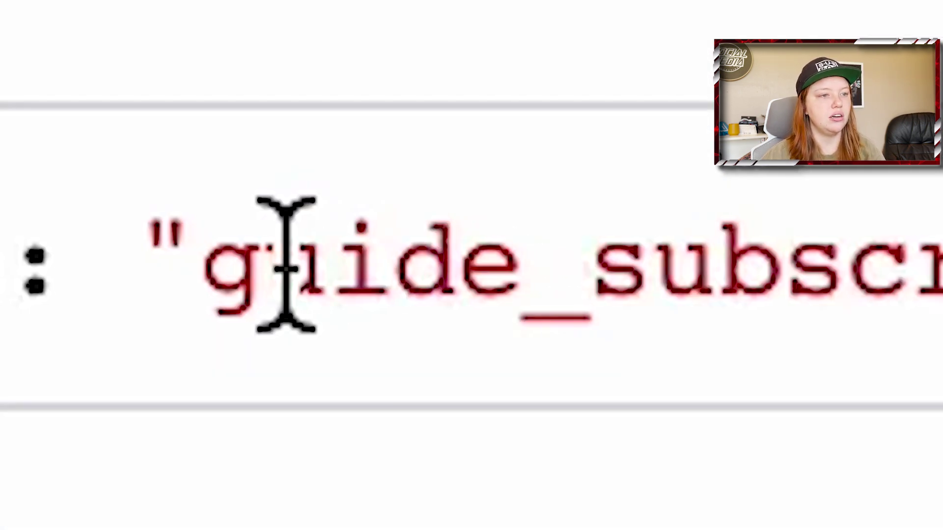
{"action": "left_click_drag", "start_coordinate": [553, 256], "coordinate": [637, 255]}
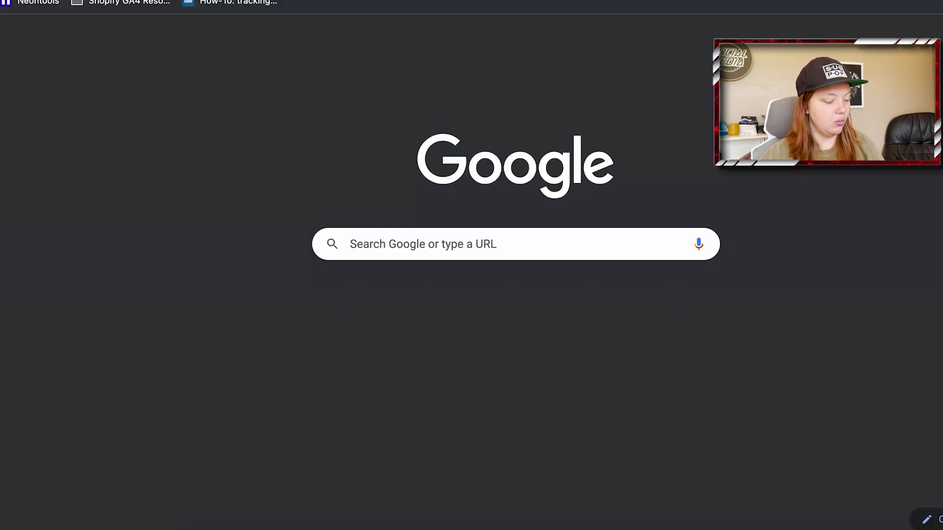
{"action": "type", "text": "analyt"}
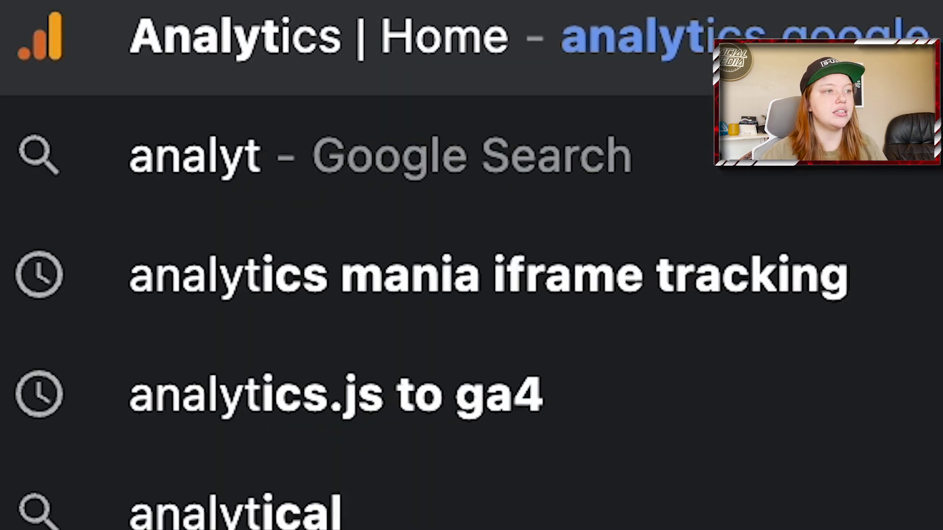
{"action": "key", "text": "Return"}
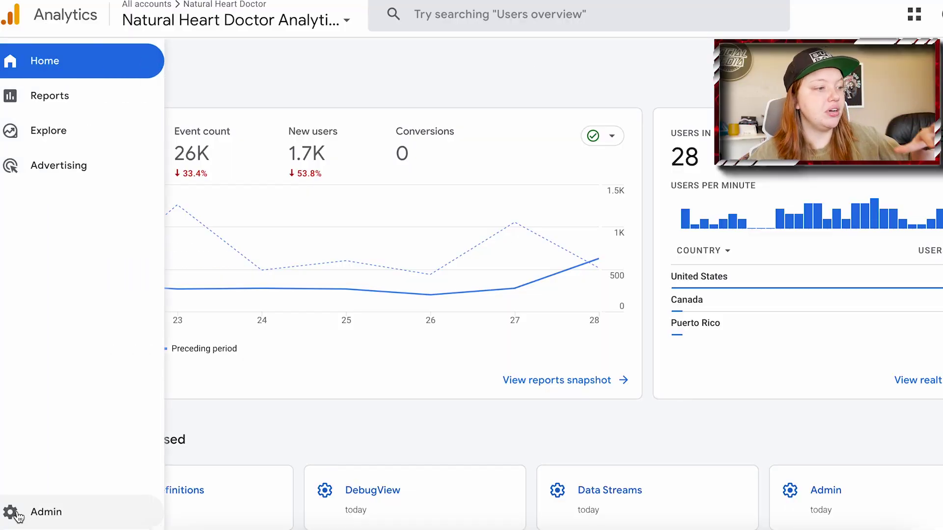
Open DebugView from the property's Admin settings
{"action": "left_click", "coordinate": [18, 515]}
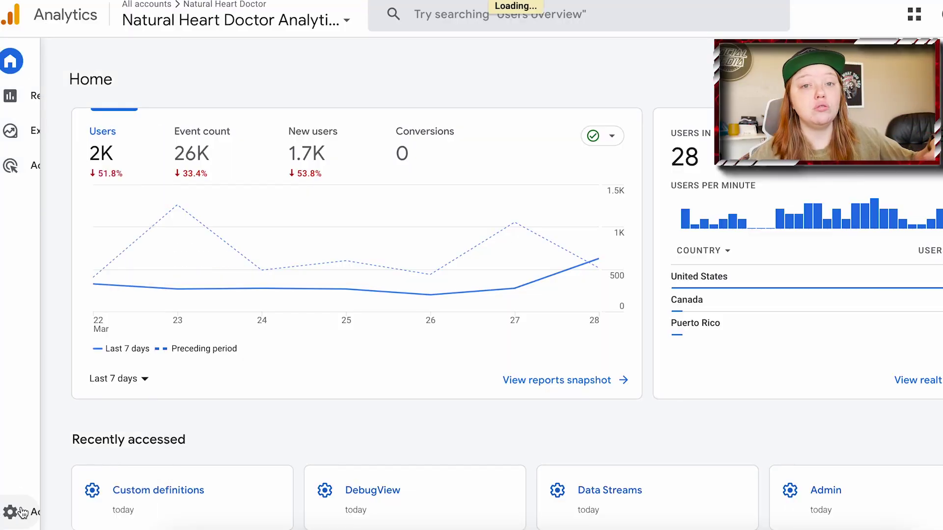
{"action": "scroll", "coordinate": [511, 402], "scroll_direction": "down", "scroll_amount": 1}
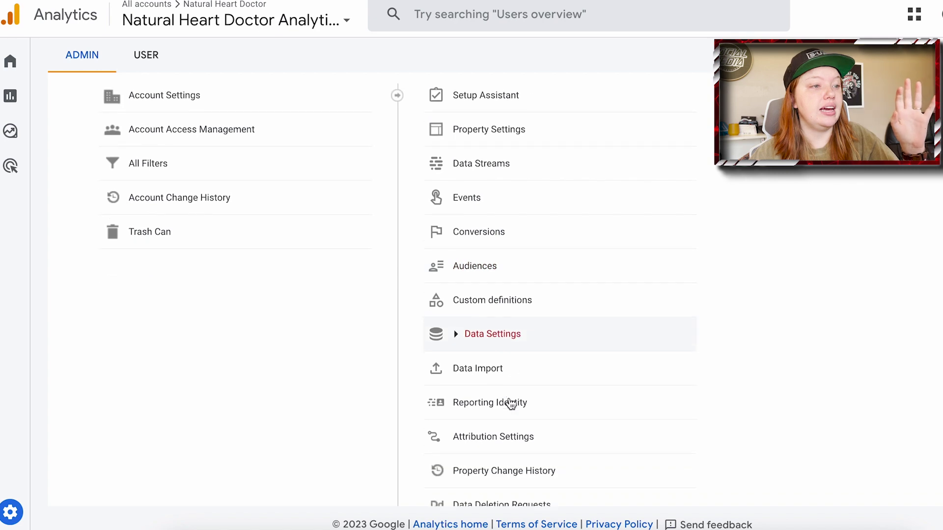
{"action": "scroll", "coordinate": [509, 393], "scroll_direction": "up", "scroll_amount": 1}
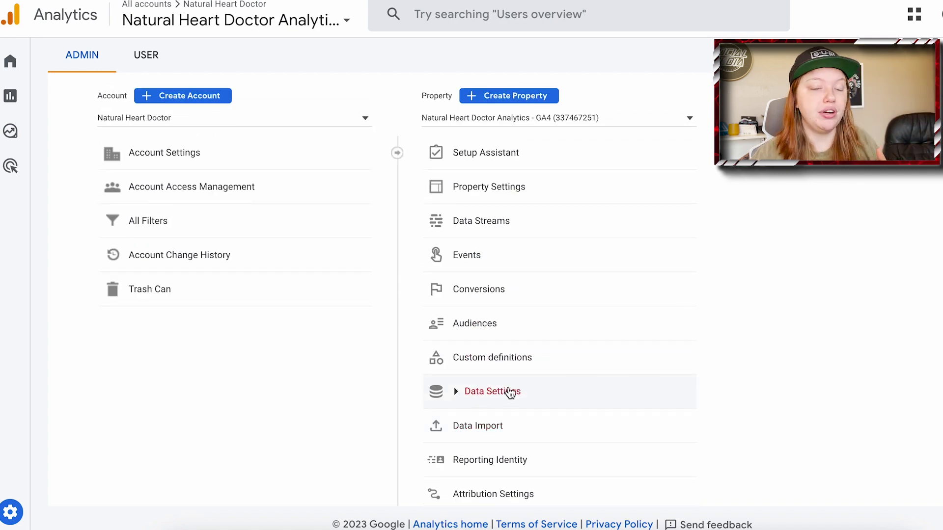
{"action": "scroll", "coordinate": [508, 393], "scroll_direction": "down", "scroll_amount": 4}
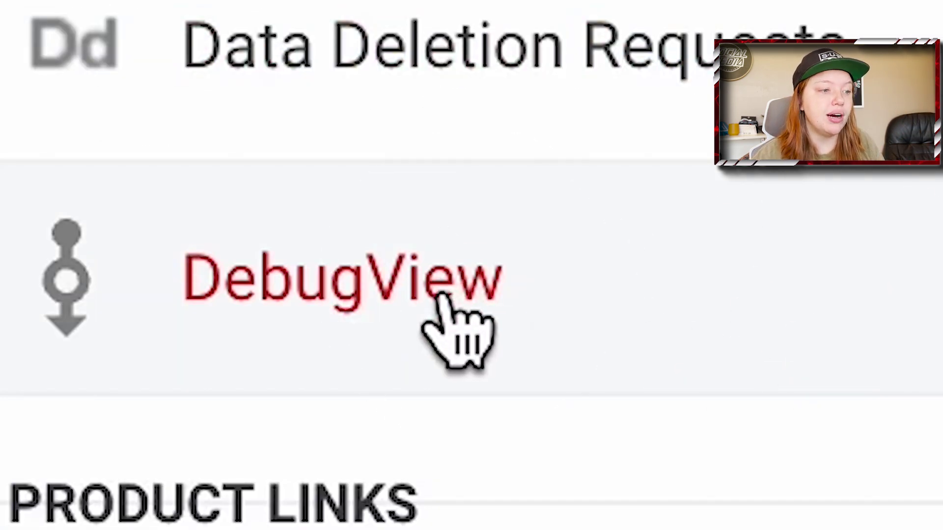
{"action": "left_click", "coordinate": [438, 297]}
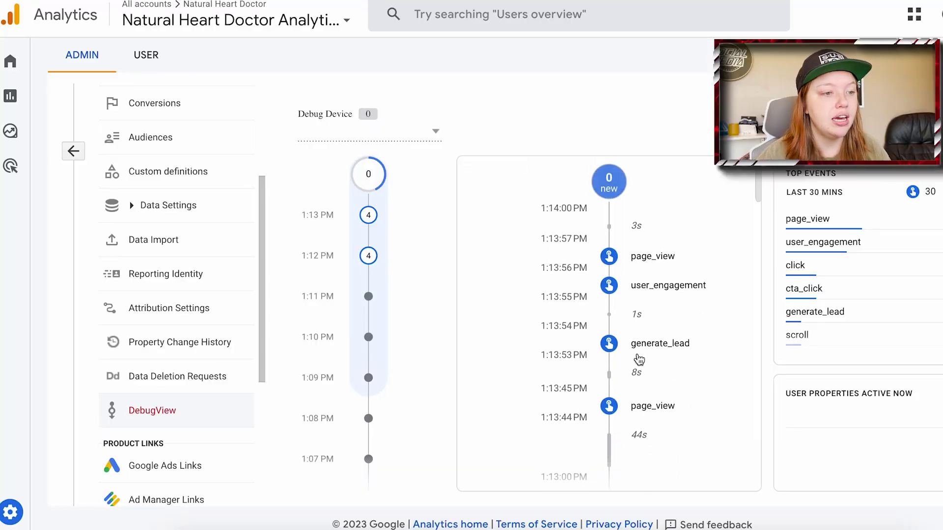
Check generate_lead's lead_form value guide_subscribe in DebugView, then go to Custom definitions
{"action": "left_click", "coordinate": [641, 344]}
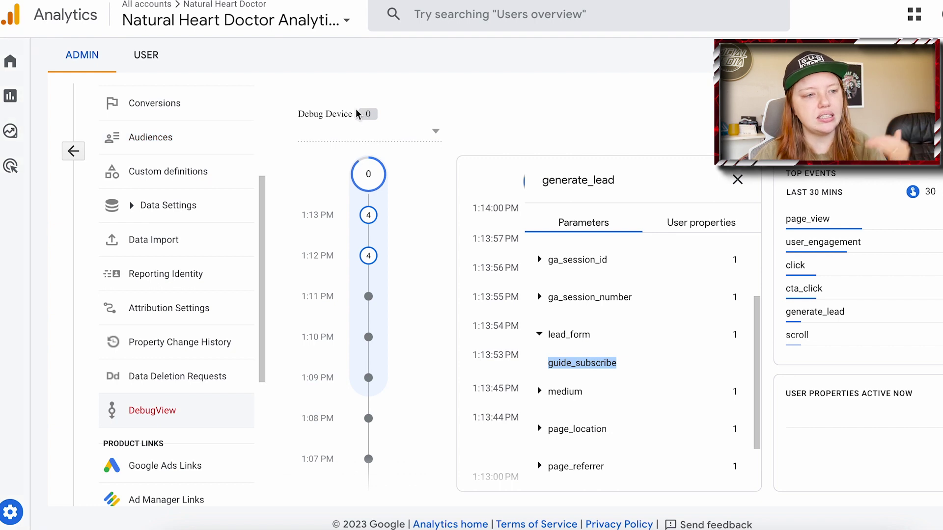
{"action": "left_click", "coordinate": [550, 336]}
{"action": "scroll", "coordinate": [579, 376], "scroll_direction": "down", "scroll_amount": 1}
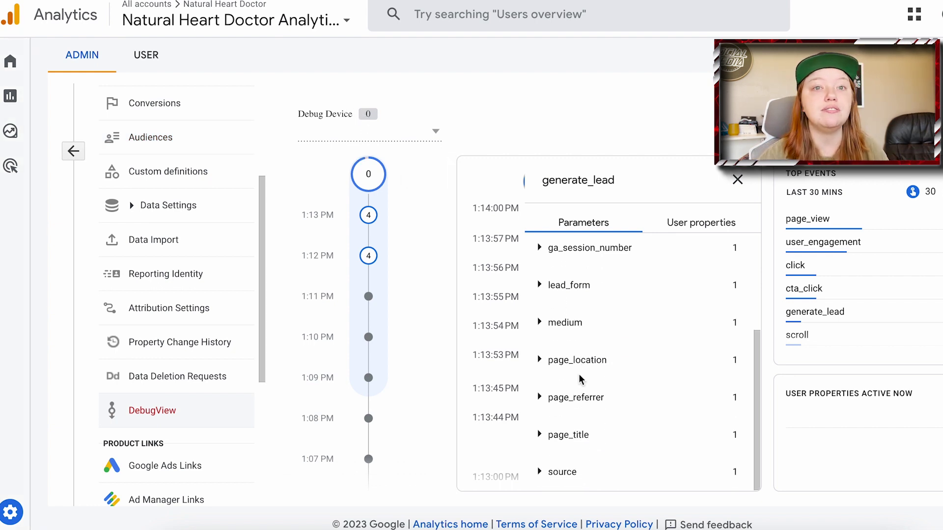
{"action": "scroll", "coordinate": [580, 377], "scroll_direction": "up", "scroll_amount": 3}
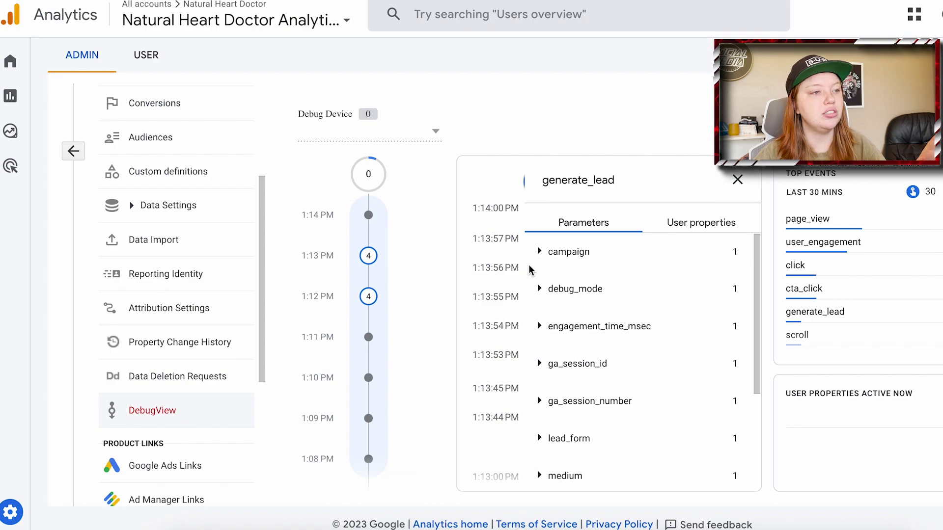
{"action": "left_click", "coordinate": [193, 181]}
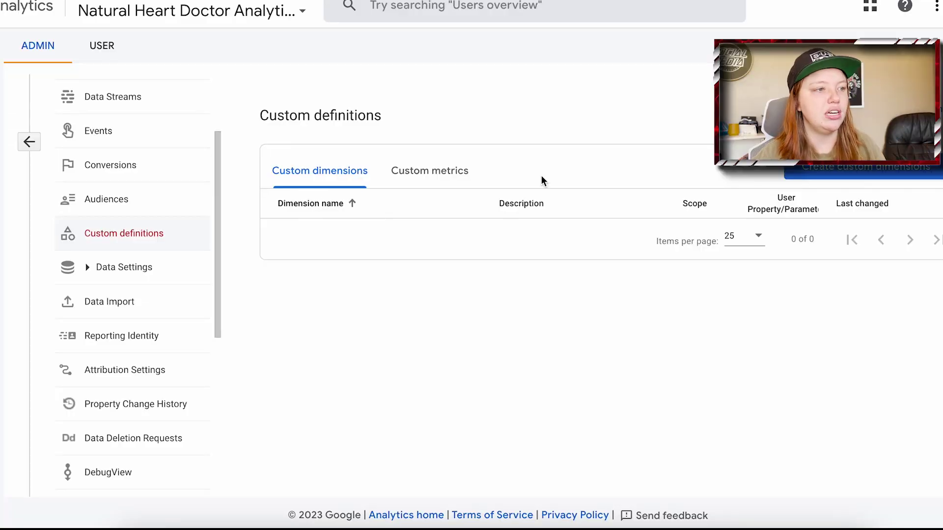
Start a new custom dimension, initially picking Video Title as the event parameter
{"action": "left_click", "coordinate": [818, 176]}
{"action": "left_click", "coordinate": [712, 283]}
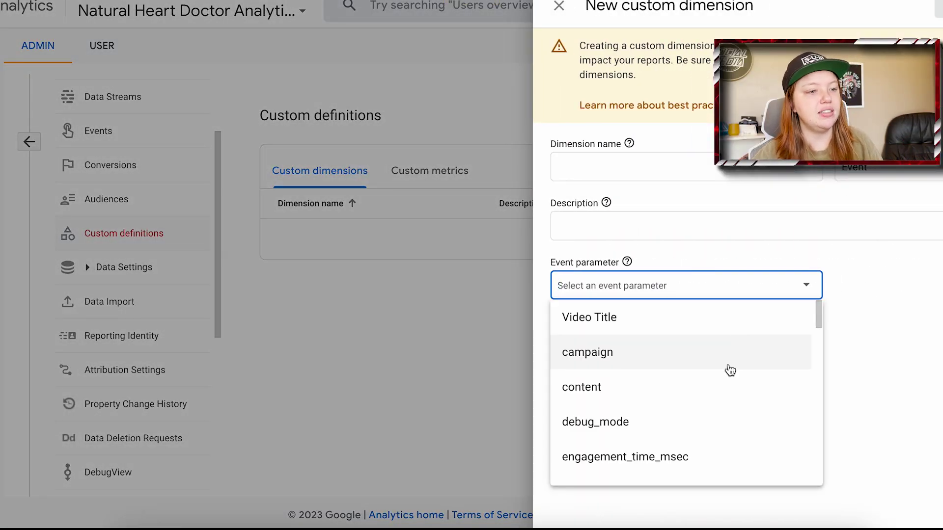
{"action": "scroll", "coordinate": [727, 368], "scroll_direction": "down", "scroll_amount": 3}
{"action": "scroll", "coordinate": [727, 370], "scroll_direction": "down", "scroll_amount": 3}
{"action": "scroll", "coordinate": [726, 371], "scroll_direction": "up", "scroll_amount": 5}
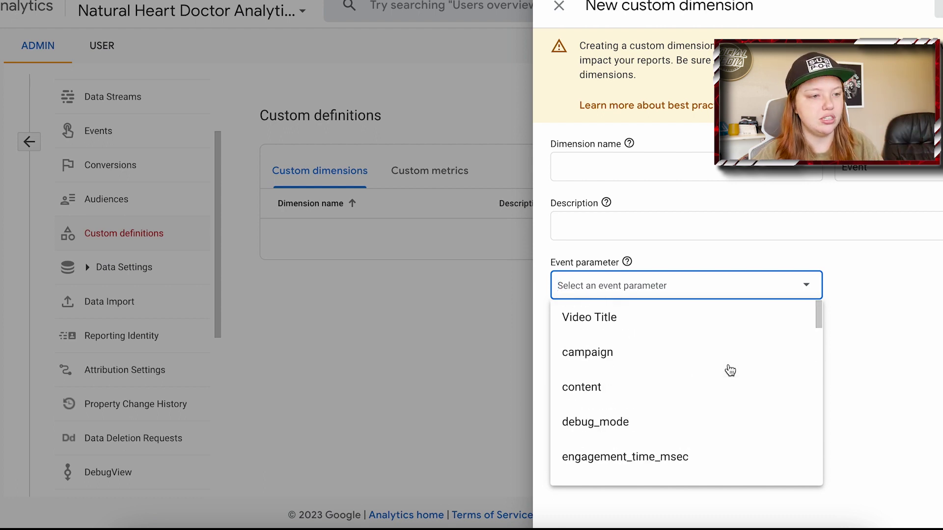
{"action": "left_click", "coordinate": [634, 319]}
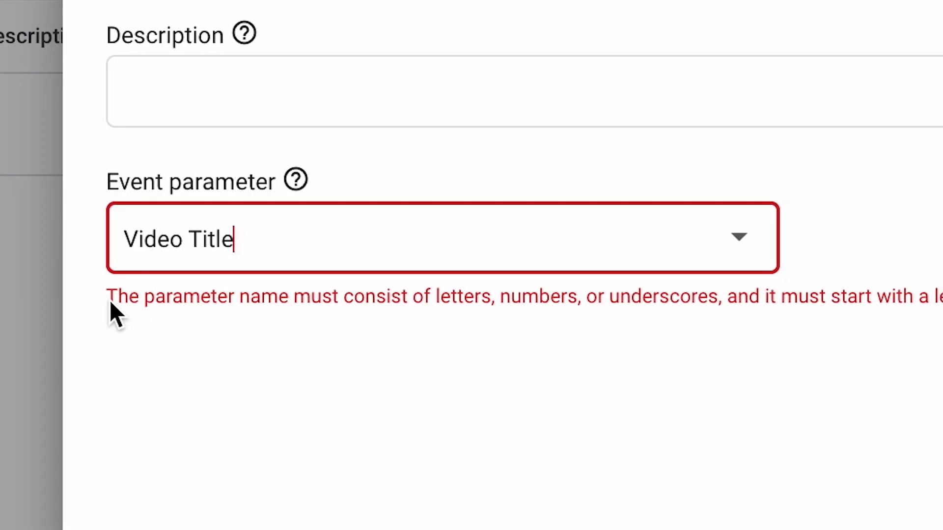
{"action": "left_click_drag", "start_coordinate": [550, 309], "coordinate": [906, 308]}
{"action": "left_click", "coordinate": [903, 312]}
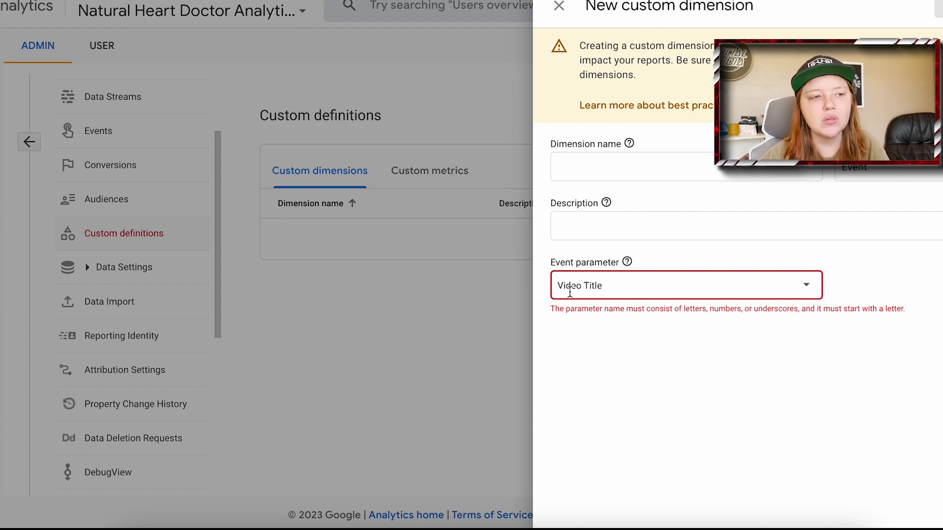
Replace the Video Title event parameter with lead_form
{"action": "left_click", "coordinate": [605, 287]}
{"action": "triple_click", "coordinate": [555, 291]}
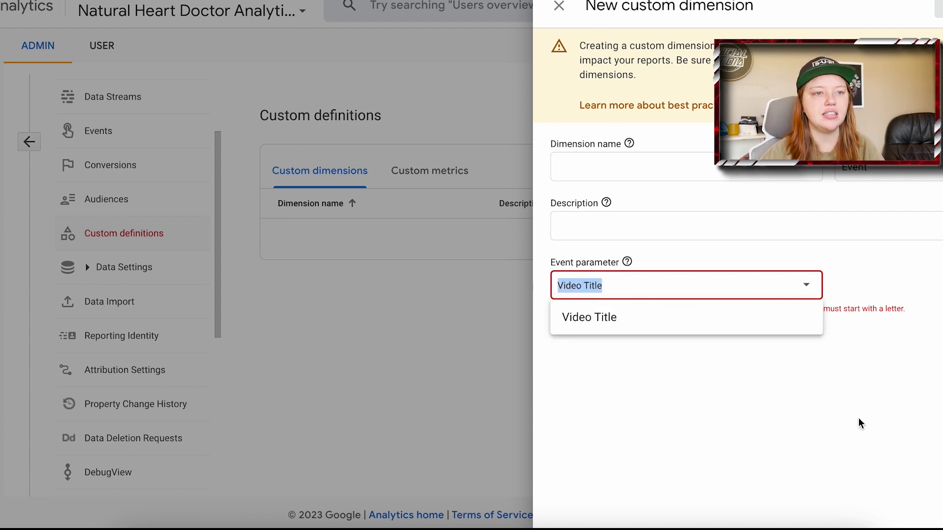
{"action": "left_click", "coordinate": [833, 424]}
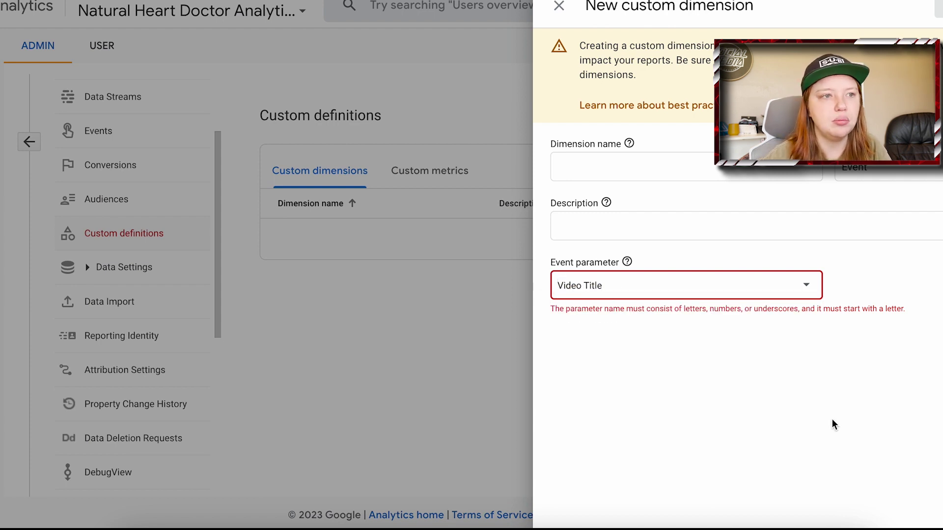
{"action": "triple_click", "coordinate": [791, 294]}
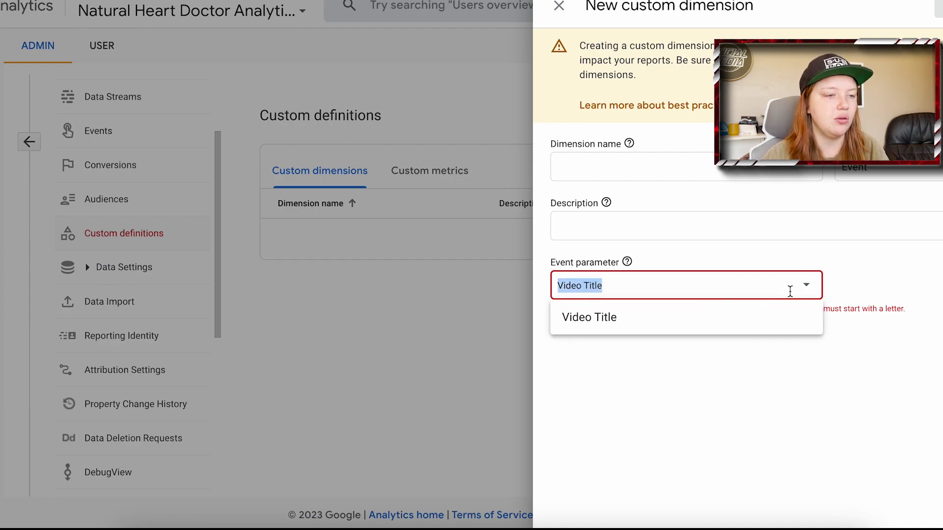
{"action": "key", "text": "BackSpace"}
{"action": "type", "text": "lead)"}
{"action": "key", "text": "BackSpace"}
{"action": "type", "text": "_form"}
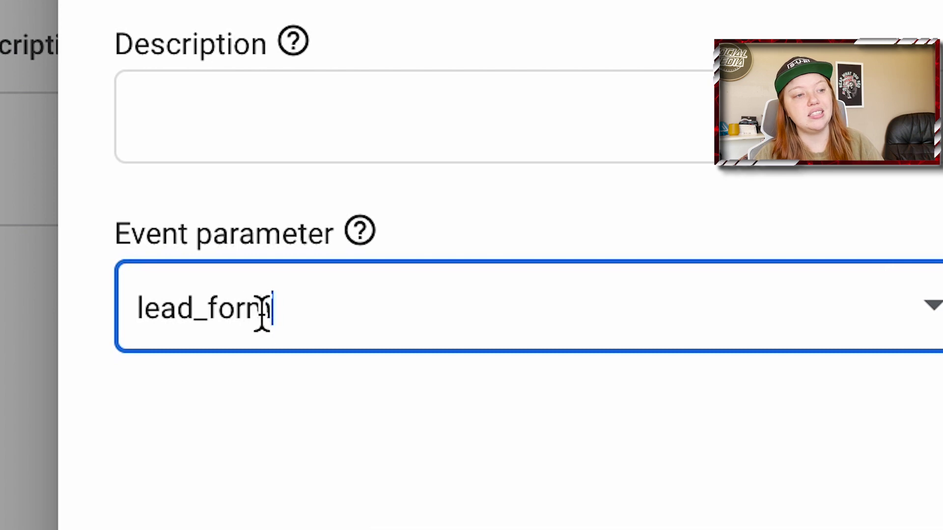
Name the custom dimension Lead Form and save it
{"action": "left_click", "coordinate": [621, 182]}
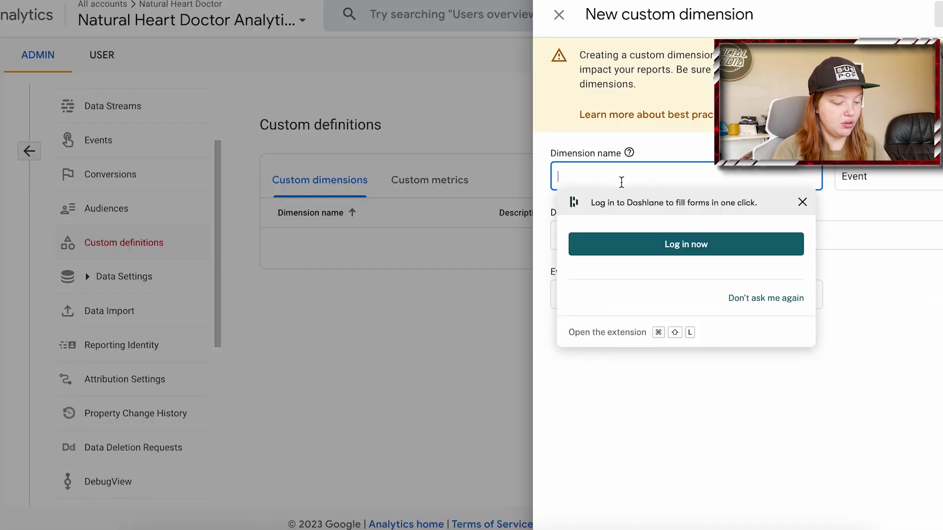
{"action": "type", "text": "Lead Form"}
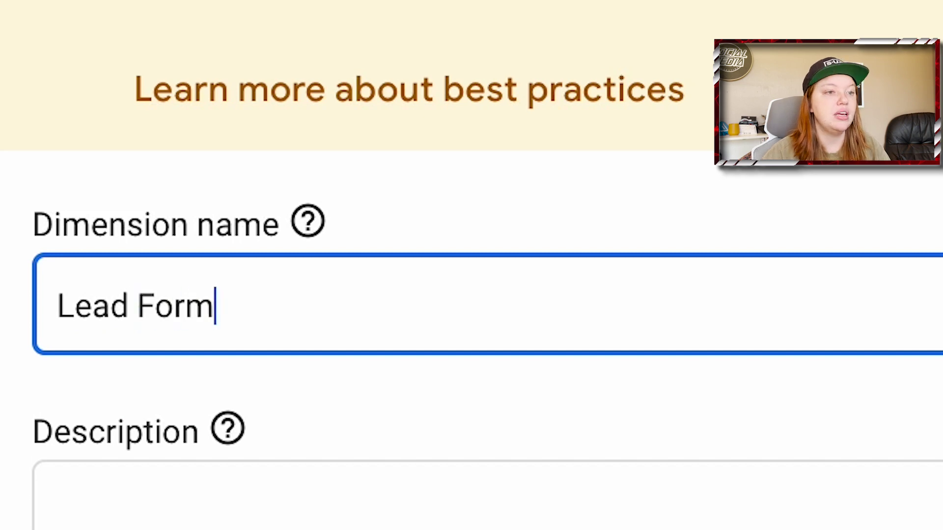
{"action": "left_click", "coordinate": [838, 396]}
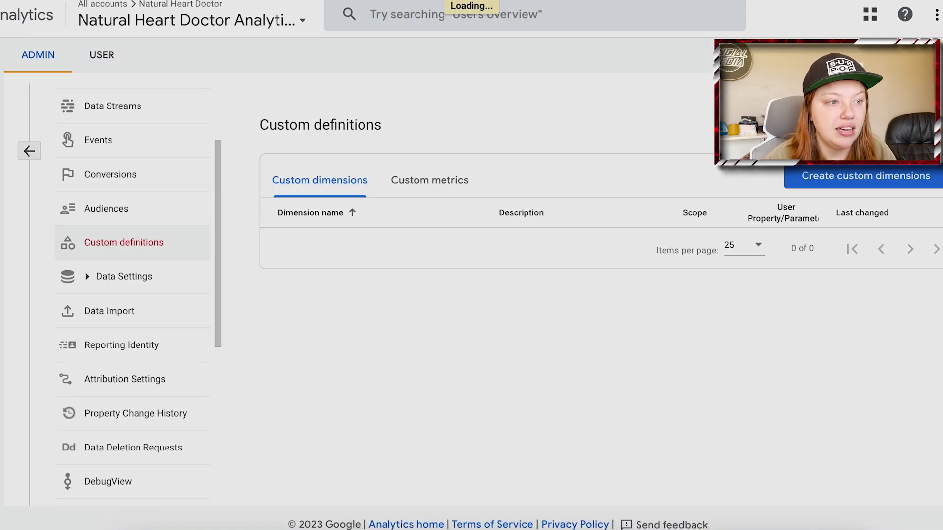